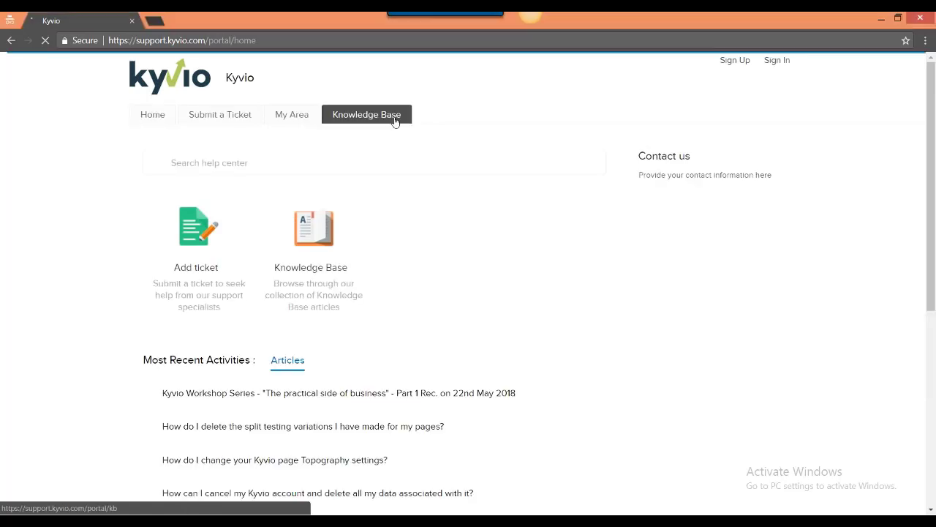
Look over the Kyvio support portal's Knowledge Base and the recent articles on its home page.
click(392, 115)
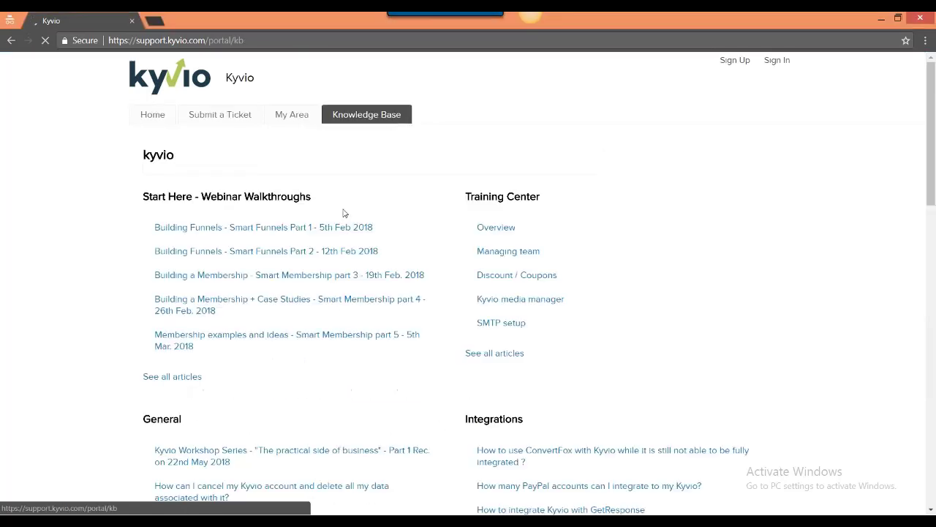
click(157, 115)
scroll(274, 399, down, 2)
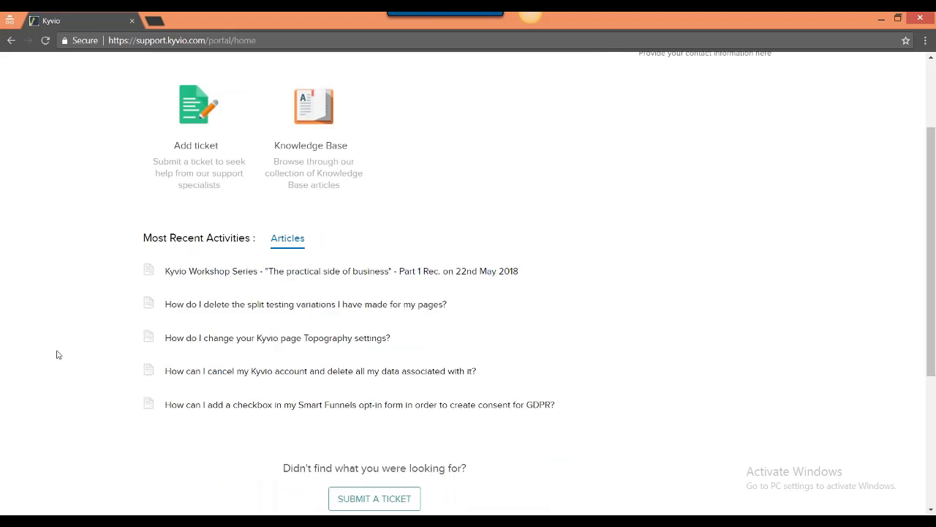
scroll(55, 340, up, 2)
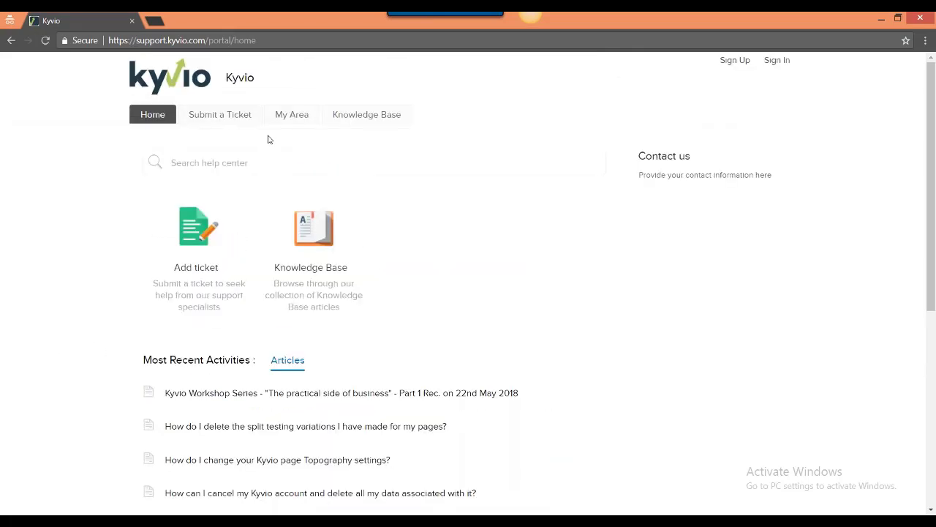
click(385, 117)
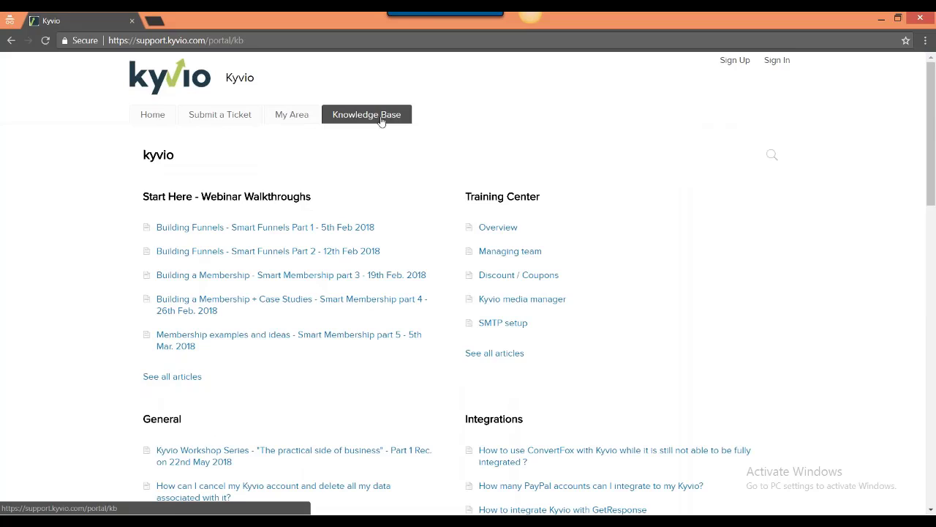
Switch to the AWW whiteboard and sketch a small envelope near the upper part of the board.
click(112, 487)
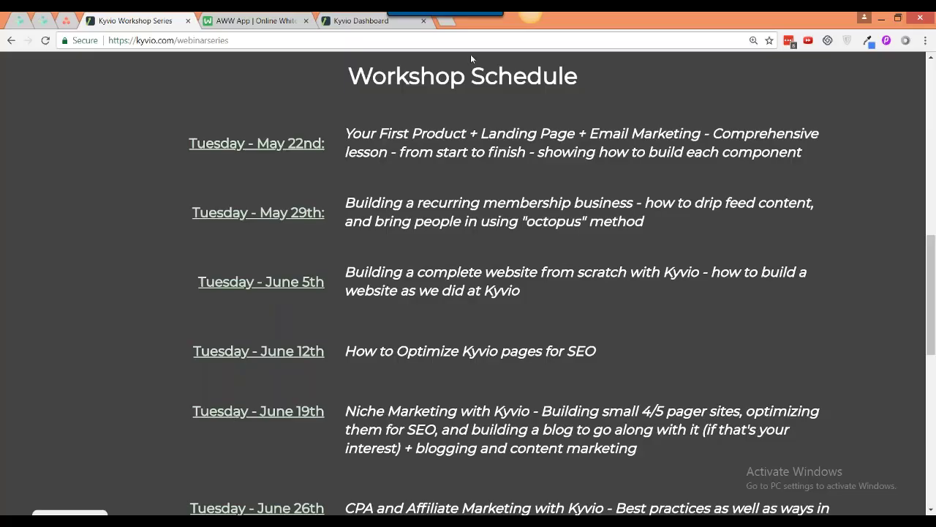
click(345, 28)
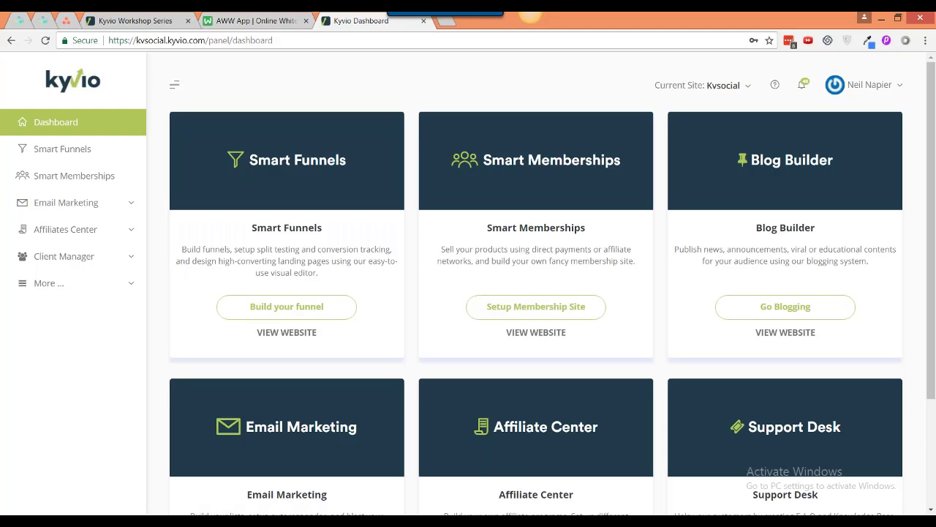
click(252, 20)
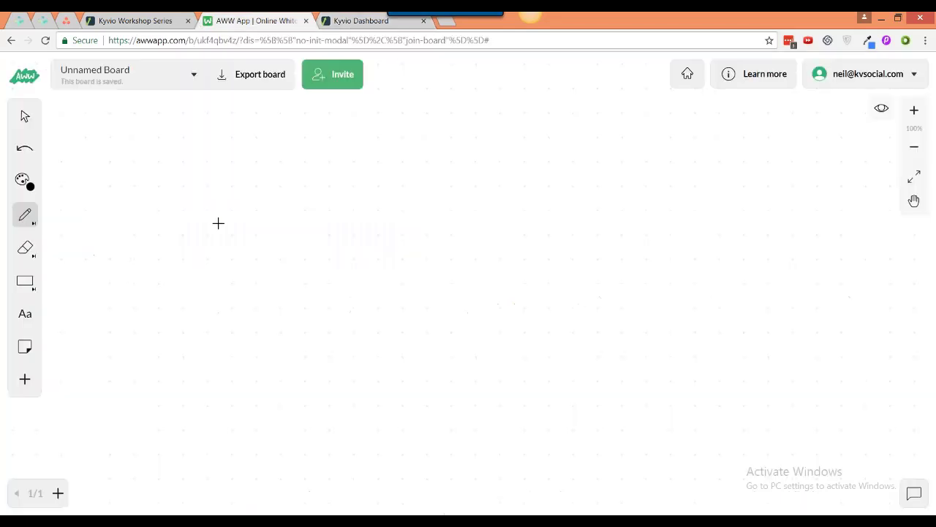
mouse_move(197, 138)
mouse_down()
mouse_move(242, 176)
mouse_move(230, 139)
mouse_move(196, 136)
mouse_move(224, 151)
mouse_move(231, 138)
mouse_up()
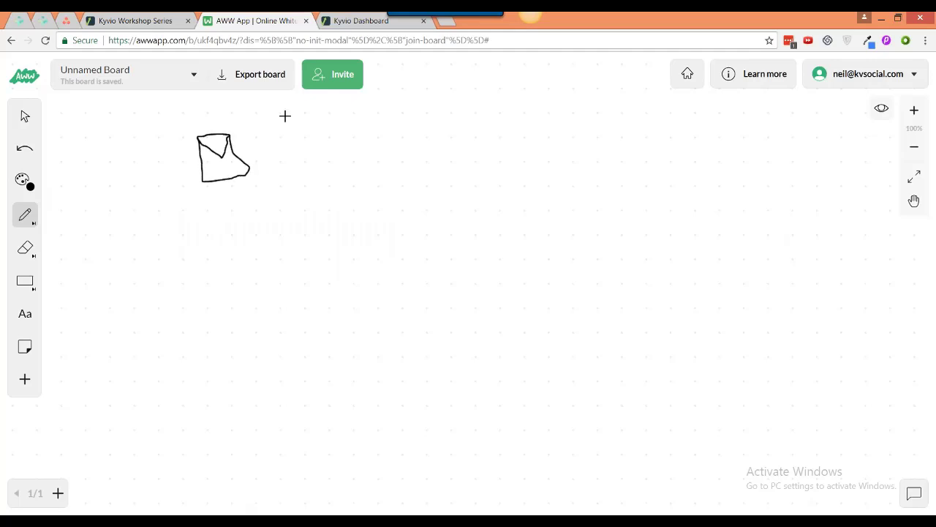
Sketch a tall page outline beside the envelope, containing a play triangle with a small button below it.
key(ctrl+Tab)
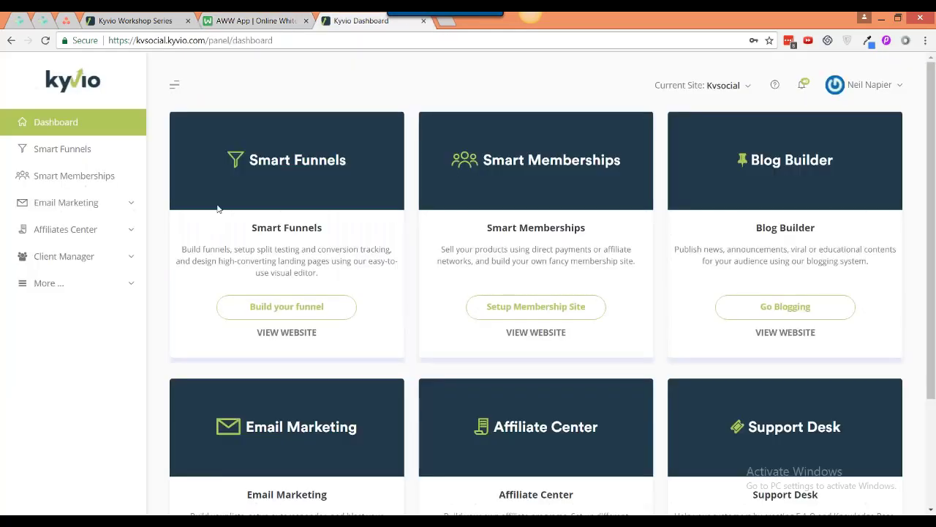
click(245, 23)
drag(308, 129, 315, 207)
click(25, 215)
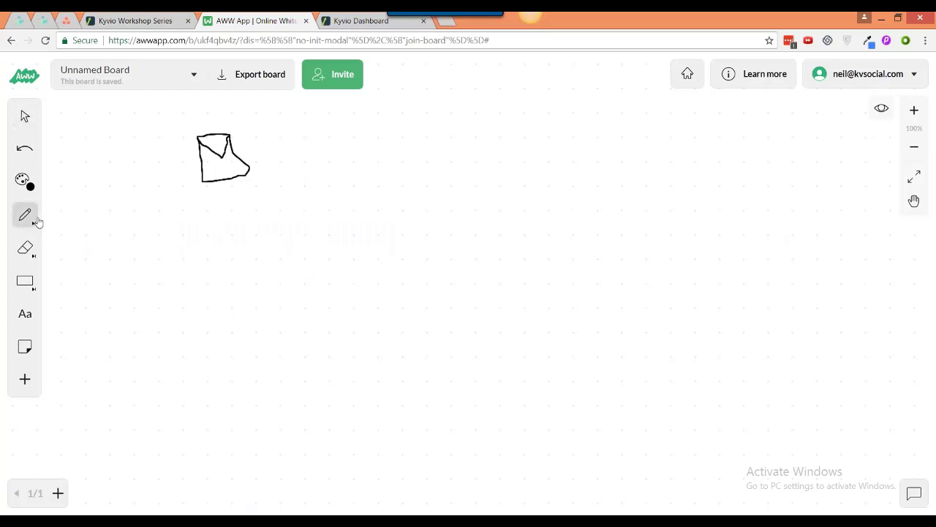
mouse_move(290, 124)
mouse_down()
mouse_move(299, 252)
mouse_move(442, 284)
mouse_move(426, 159)
mouse_move(336, 112)
mouse_move(274, 119)
mouse_move(343, 183)
mouse_move(380, 153)
mouse_move(342, 129)
mouse_up()
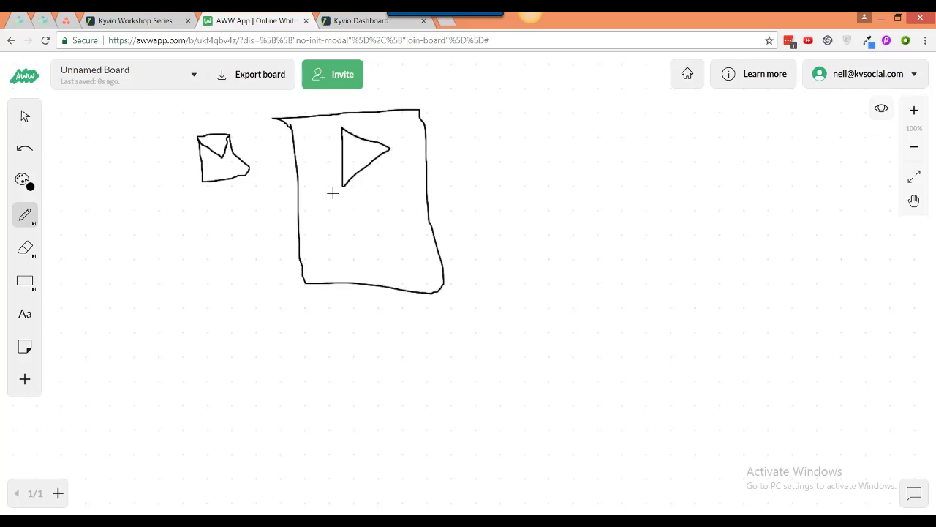
mouse_move(334, 213)
mouse_down()
mouse_move(345, 236)
mouse_move(337, 213)
mouse_move(370, 231)
mouse_move(371, 220)
mouse_up()
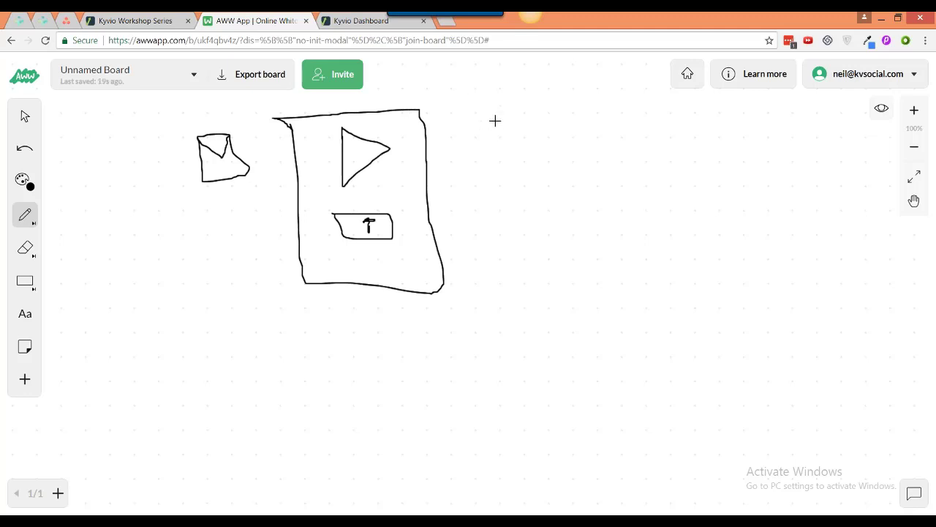
Draw an arrow pointing at the page sketch and write the chain Course, funnel, emails, linked by downward arrows.
mouse_move(476, 189)
mouse_down()
mouse_move(534, 190)
mouse_move(477, 191)
mouse_move(490, 200)
mouse_up()
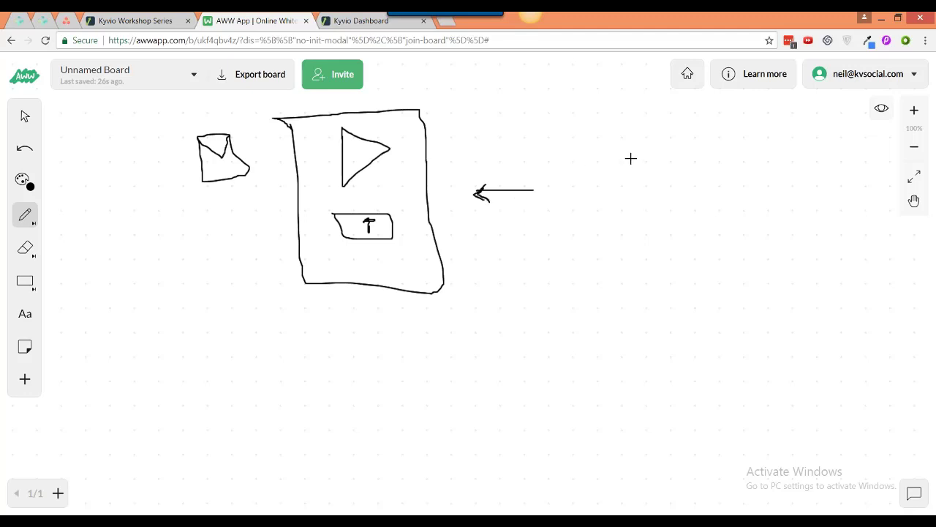
mouse_move(630, 158)
mouse_down()
mouse_move(606, 171)
mouse_move(635, 185)
mouse_move(678, 171)
mouse_move(699, 183)
mouse_move(651, 278)
mouse_move(658, 267)
mouse_up()
mouse_move(635, 316)
mouse_down()
mouse_move(639, 300)
mouse_move(630, 337)
mouse_move(644, 317)
mouse_move(680, 319)
mouse_move(700, 304)
mouse_move(710, 322)
mouse_up()
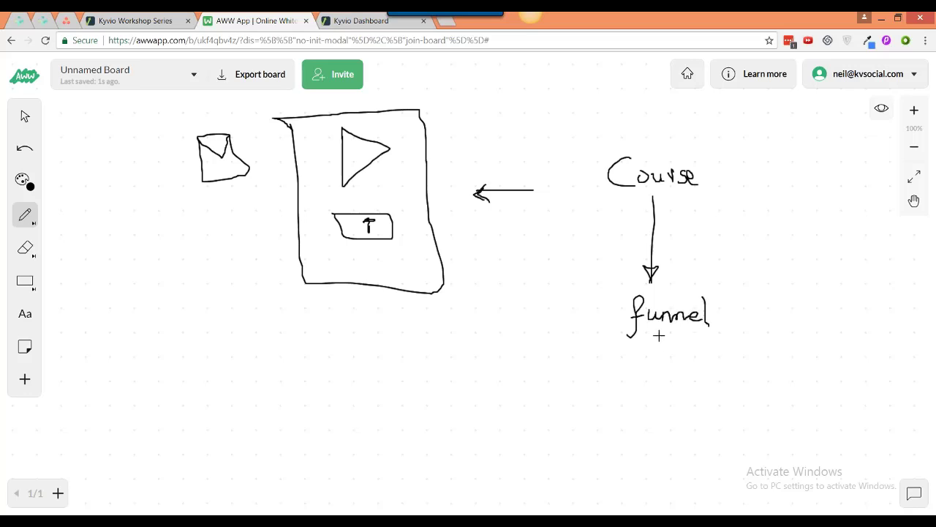
mouse_move(658, 335)
mouse_down()
mouse_move(652, 417)
mouse_move(662, 402)
mouse_up()
drag(634, 446, 706, 451)
click(705, 430)
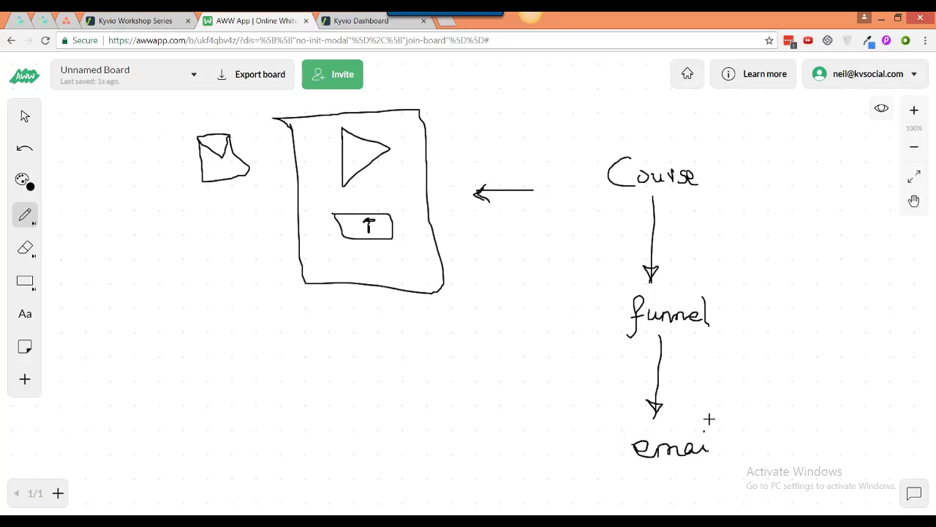
mouse_move(709, 418)
mouse_down()
mouse_move(714, 453)
mouse_move(732, 454)
mouse_move(706, 423)
mouse_up()
Number funnel and emails with circled 1 and 2, and add curved arrows from funnel to emails and from emails to Course, marked circled 3.
drag(592, 311, 596, 330)
mouse_move(597, 291)
mouse_down()
mouse_move(585, 314)
mouse_move(587, 294)
mouse_up()
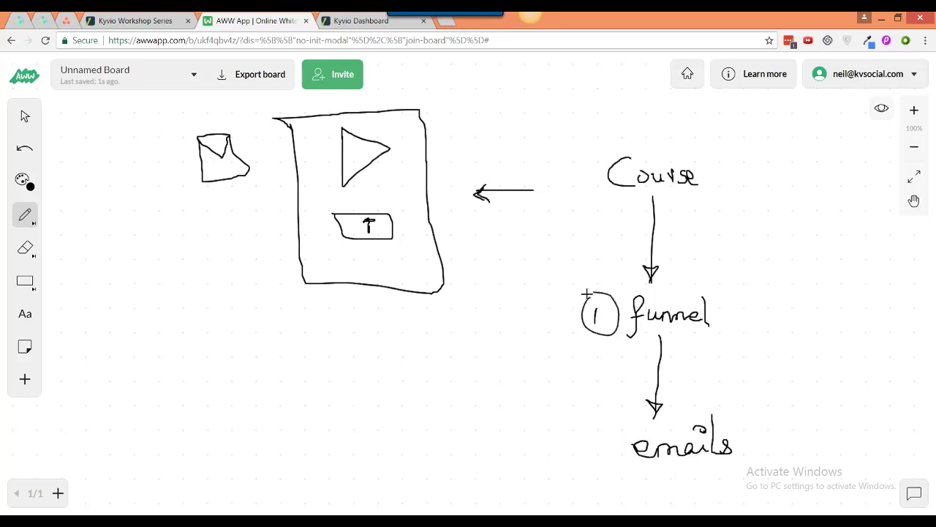
mouse_move(636, 341)
mouse_down()
mouse_move(602, 376)
mouse_move(598, 426)
mouse_move(620, 444)
mouse_move(594, 450)
mouse_move(566, 411)
mouse_move(606, 435)
mouse_up()
mouse_move(747, 440)
mouse_down()
mouse_move(768, 428)
mouse_move(812, 286)
mouse_up()
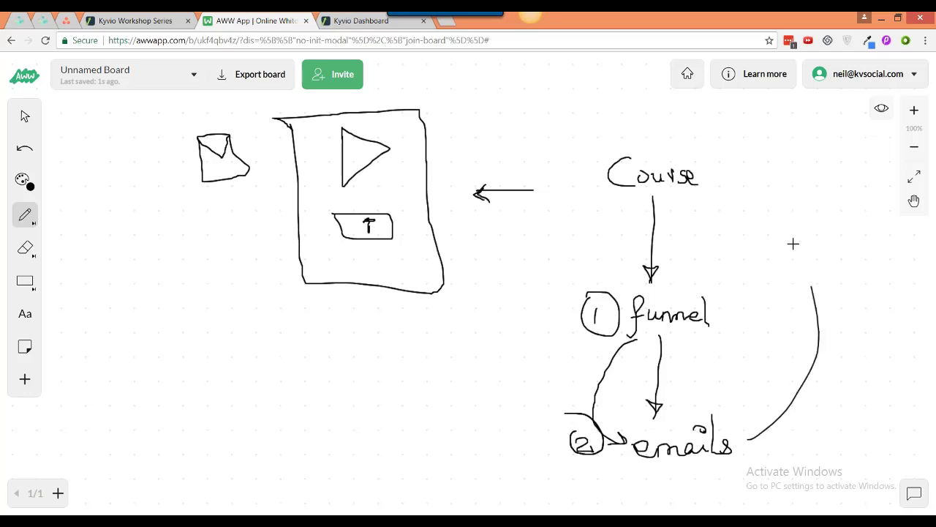
mouse_move(793, 243)
mouse_down()
mouse_move(730, 163)
mouse_move(717, 169)
mouse_move(733, 185)
mouse_up()
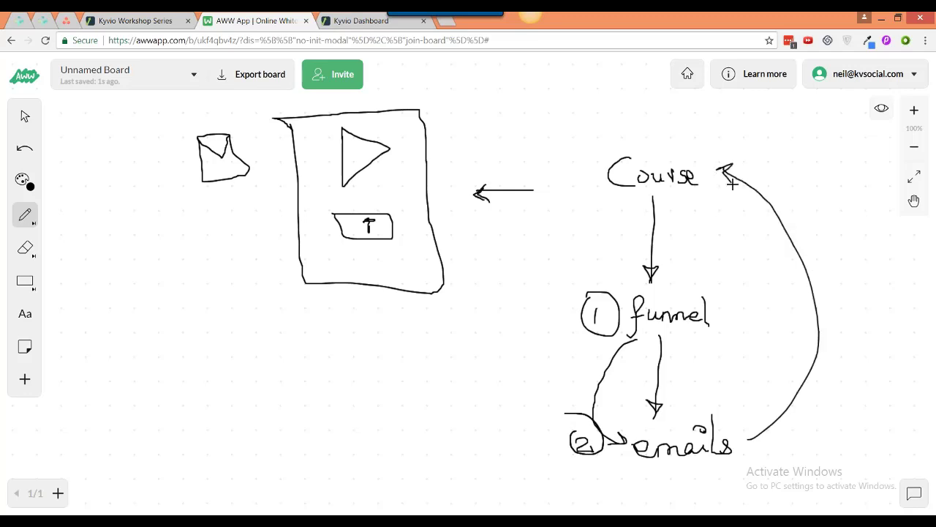
mouse_move(818, 244)
mouse_down()
mouse_move(819, 260)
mouse_move(842, 257)
mouse_move(814, 236)
mouse_up()
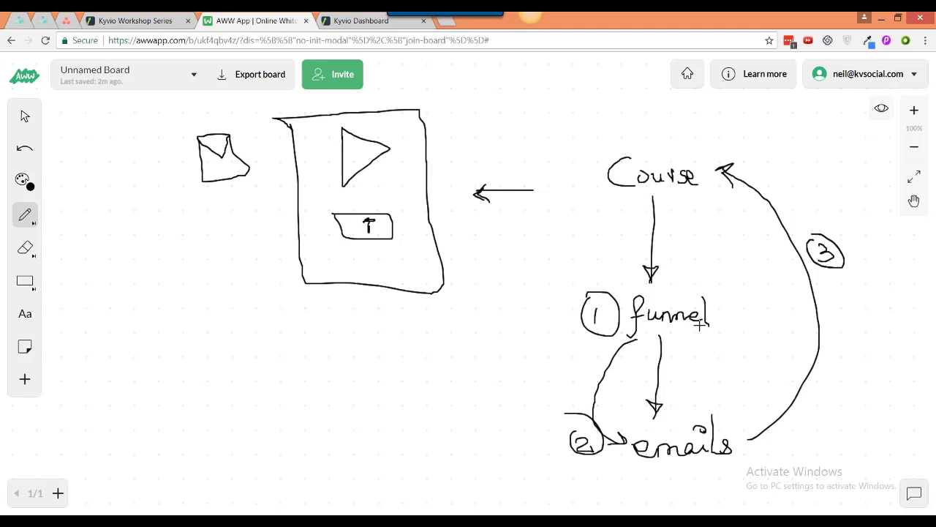
Underline the words funnel and emails, and write an underlined FIDIL beneath the page sketch.
drag(665, 330, 704, 329)
drag(656, 472, 686, 472)
click(189, 333)
drag(190, 331, 192, 370)
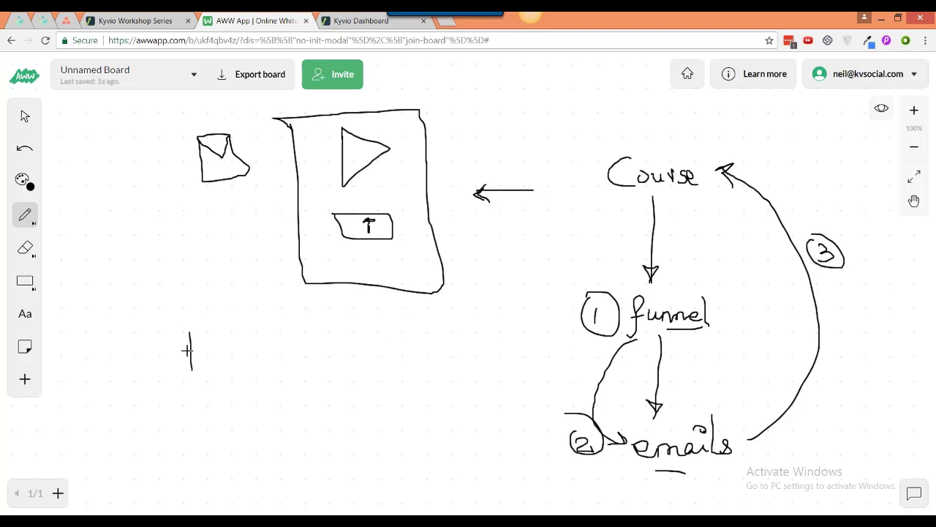
mouse_move(184, 331)
mouse_down()
mouse_move(213, 331)
mouse_move(198, 354)
mouse_move(255, 365)
mouse_move(253, 338)
mouse_move(250, 365)
mouse_up()
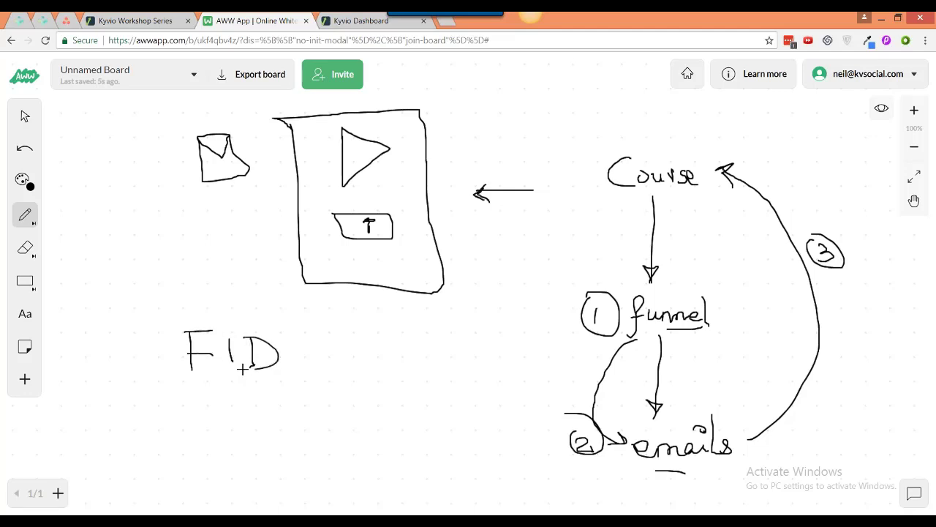
mouse_move(292, 340)
mouse_down()
mouse_move(293, 363)
mouse_move(334, 370)
mouse_up()
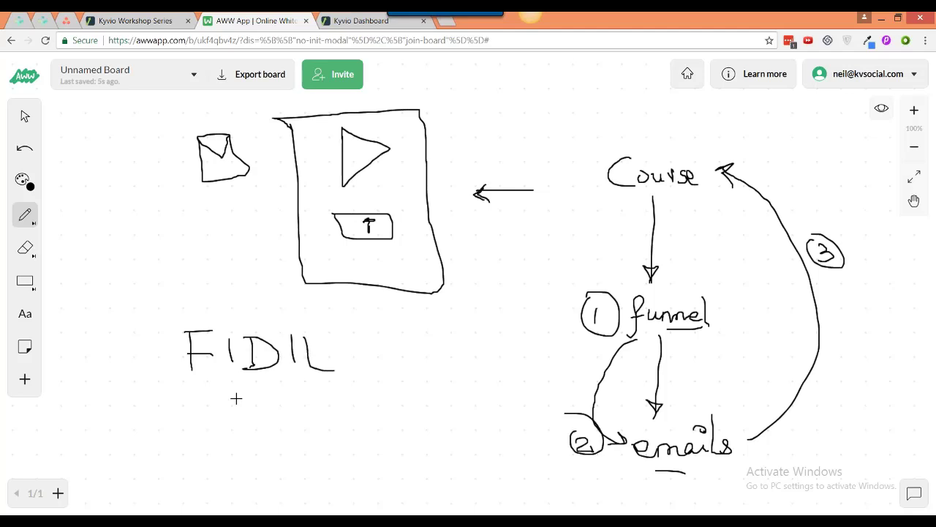
drag(204, 397, 336, 404)
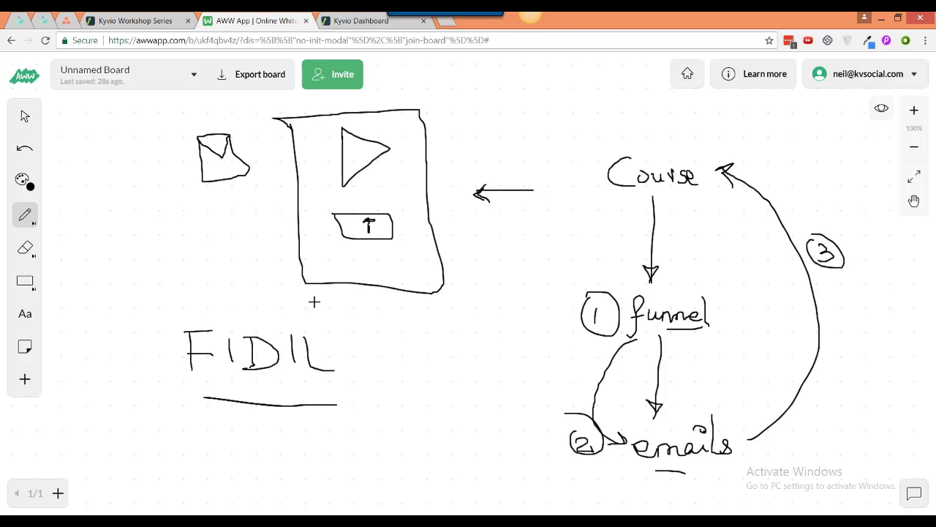
Switch to the Kyvio dashboard and start a new funnel of the Sales Funnel type.
click(355, 22)
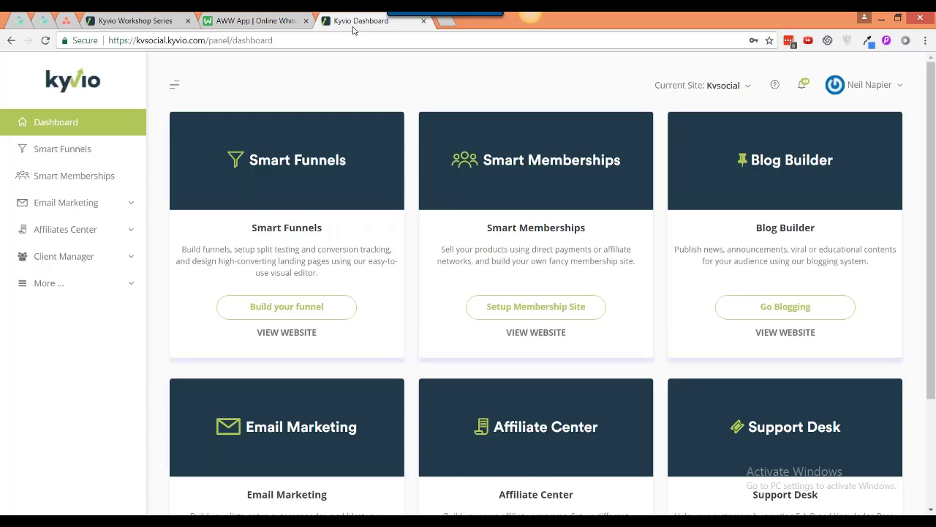
click(286, 306)
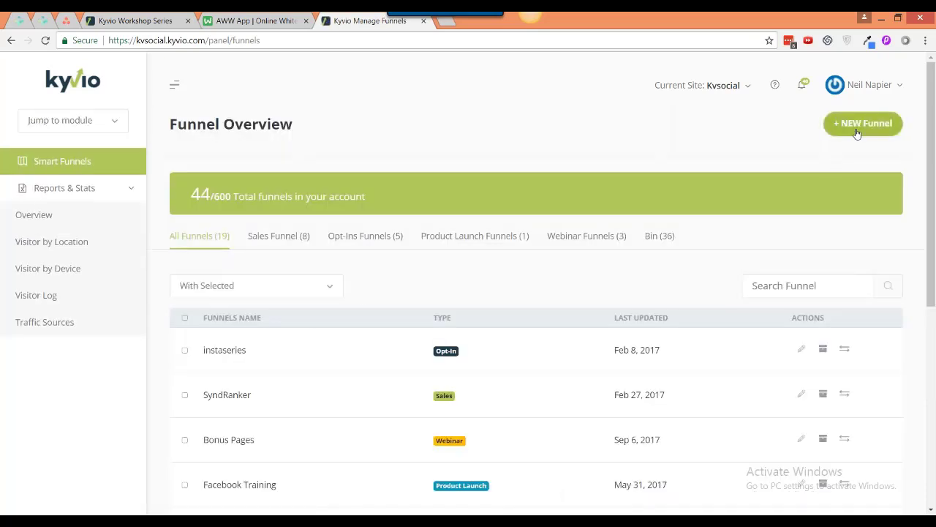
click(857, 131)
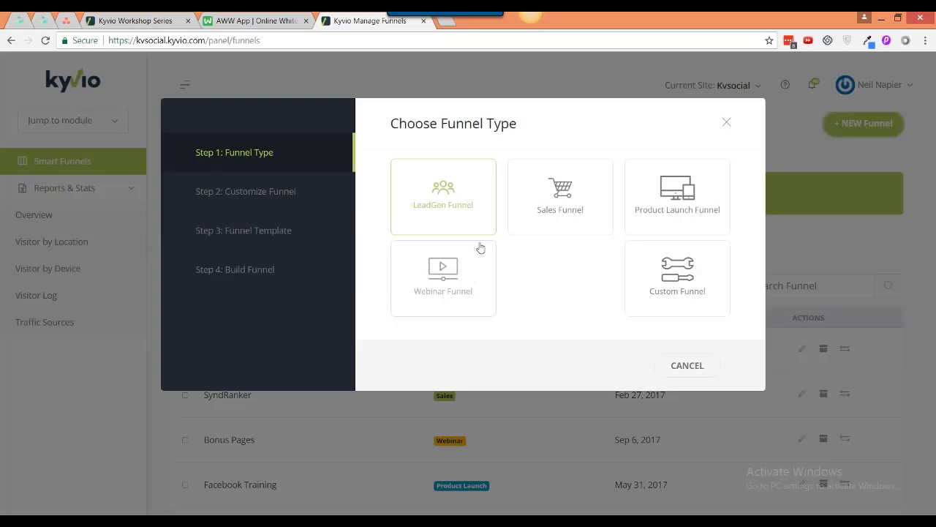
click(583, 200)
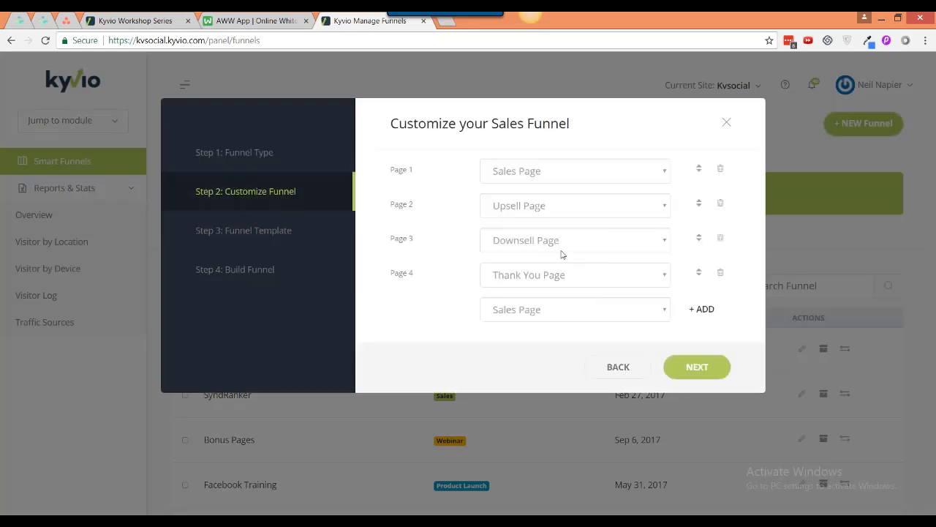
Set Page 1 to Landing / Optin Page, Page 2 to Sales Page and Page 3 to Thank You Page.
click(548, 178)
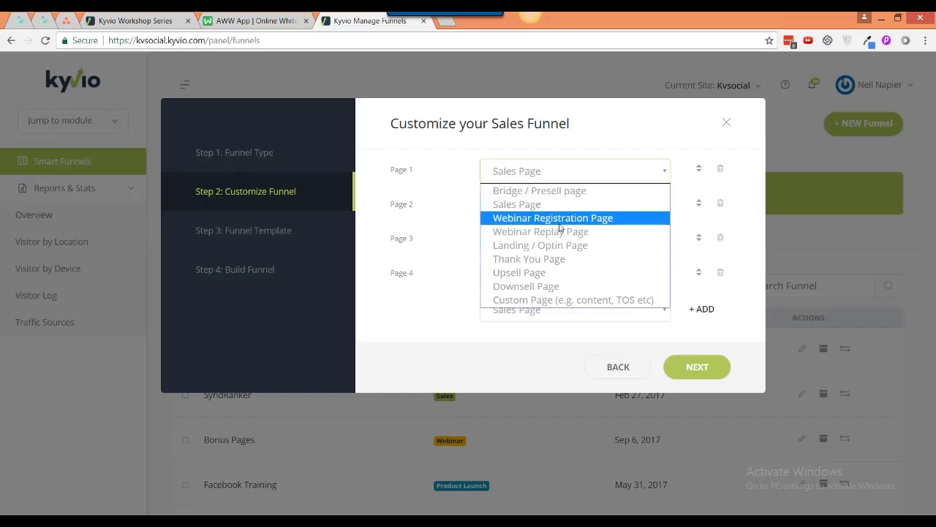
click(557, 252)
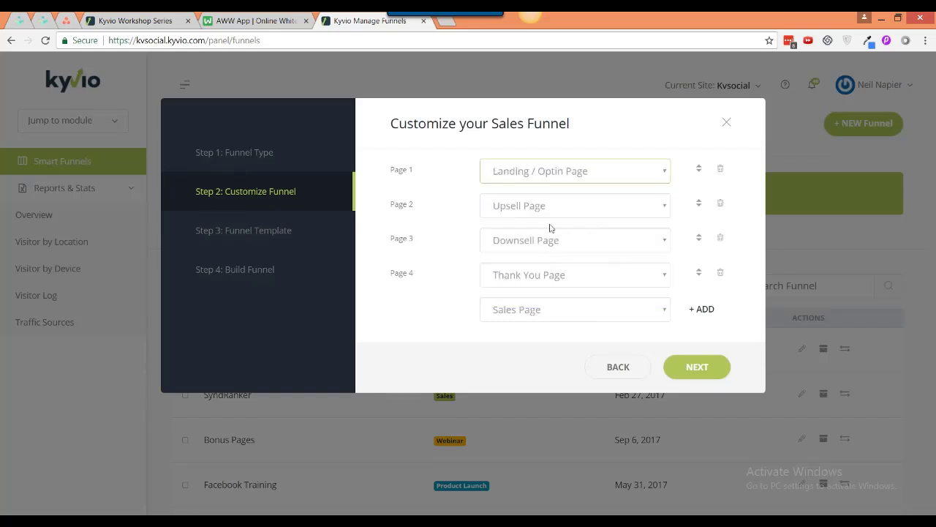
click(550, 215)
click(555, 248)
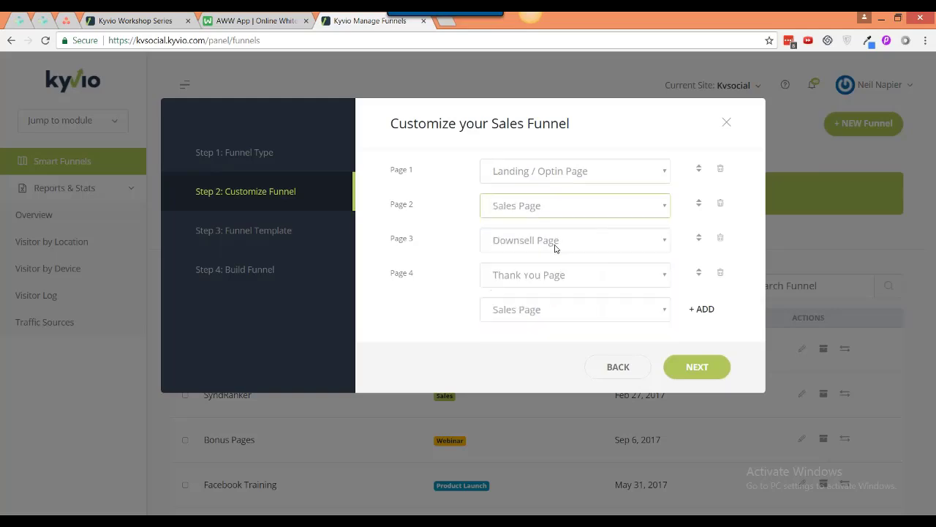
click(544, 252)
click(554, 329)
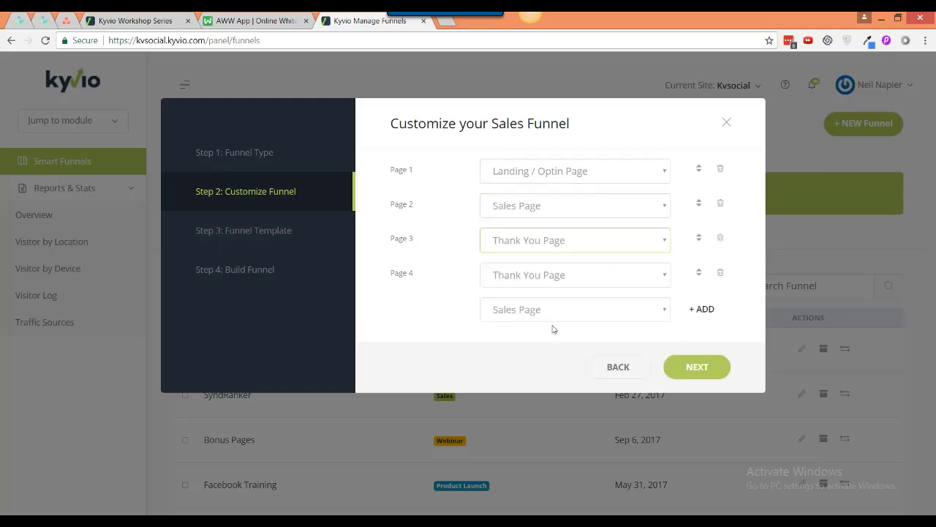
Remove Page 4 from the funnel, set Page 1 to Landing / Optin Page and open the page type choices for Page 2.
click(721, 272)
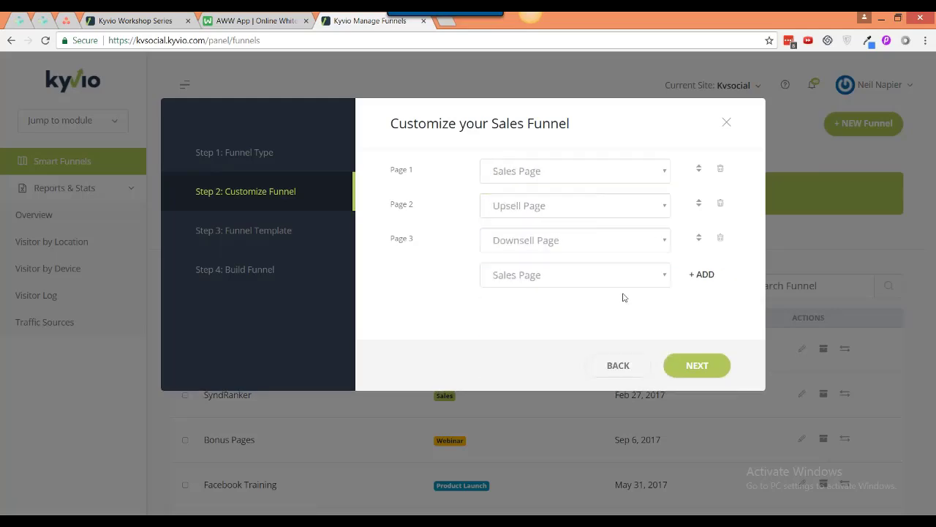
click(546, 176)
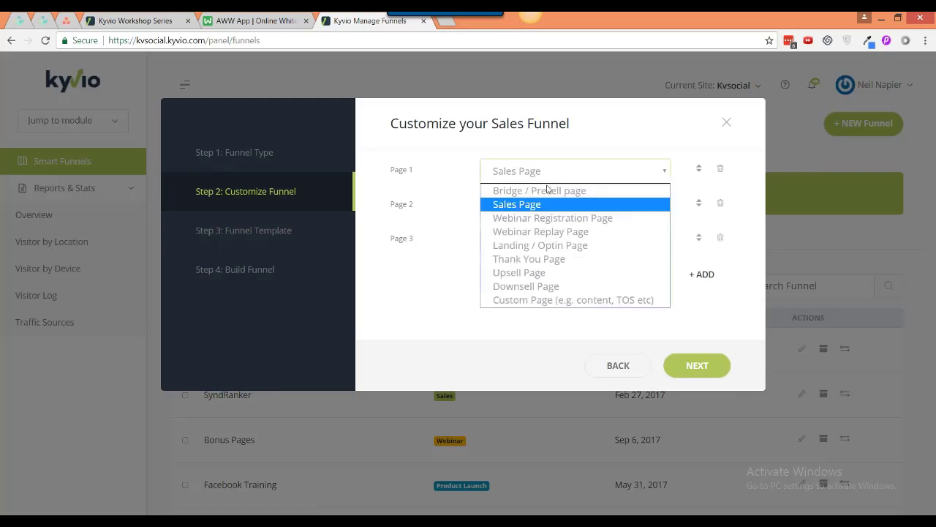
click(554, 248)
click(552, 209)
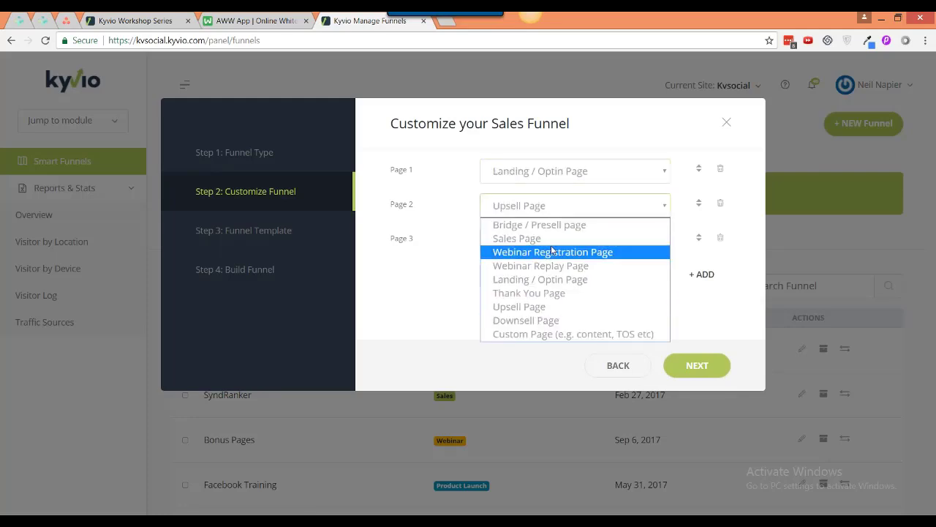